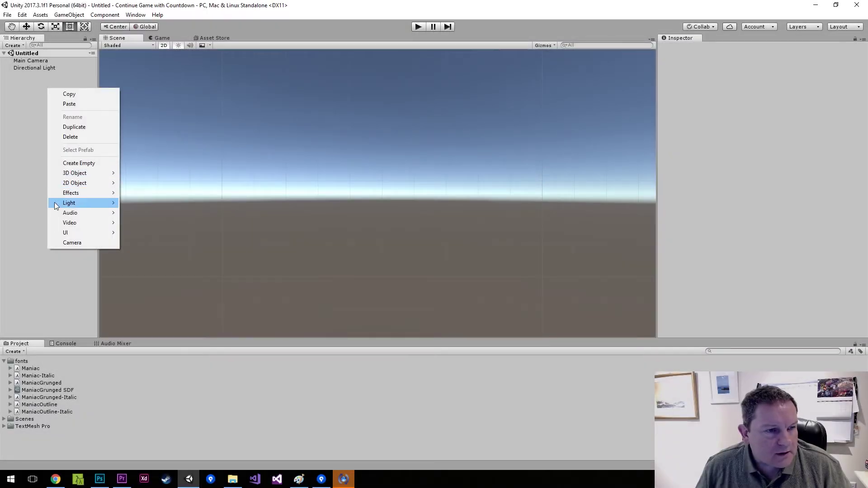
Create a UI Canvas in the scene and add a Canvas Group component to it
mouse_move(83, 232)
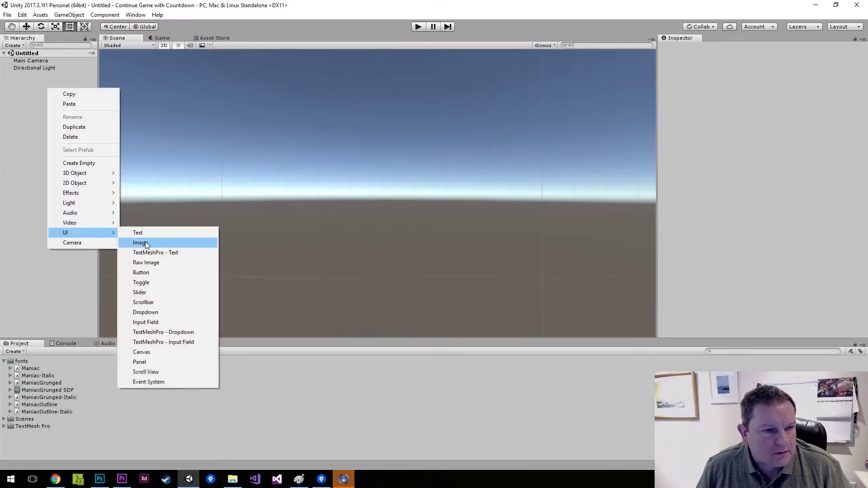
left_click(162, 351)
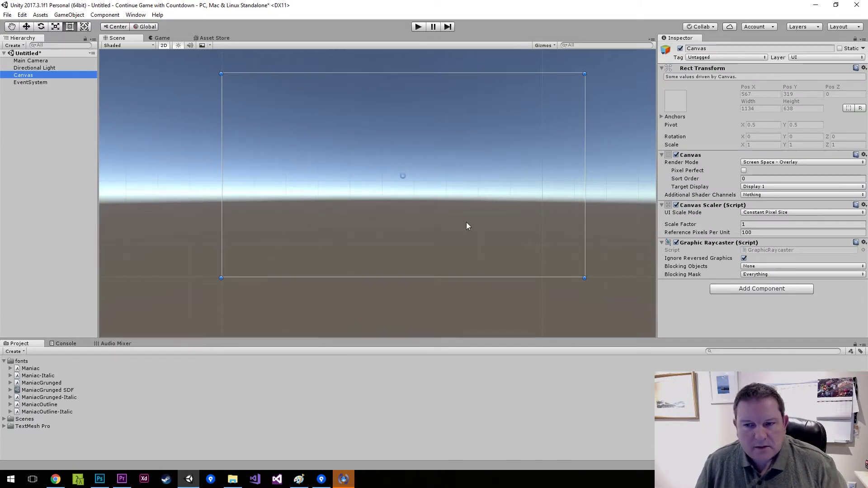
left_click(720, 288)
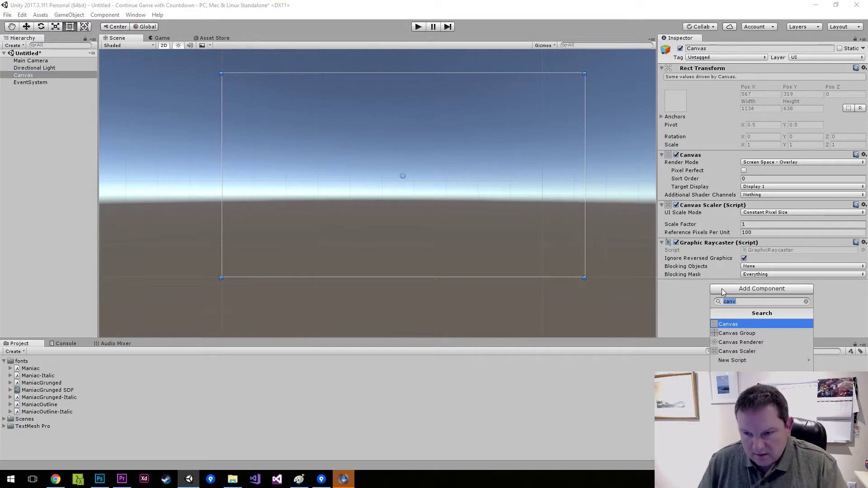
left_click(739, 333)
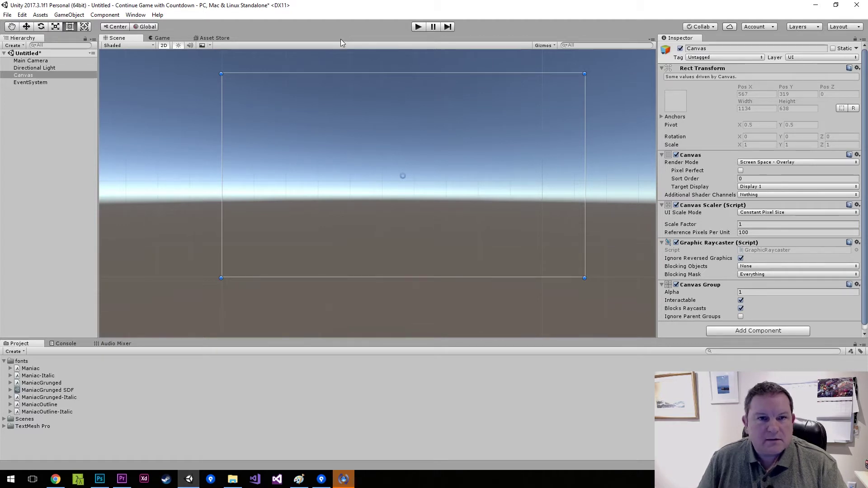
Add a TextMeshPro text under the Canvas and enlarge its box to about 500 by 260 in the canvas's right half
right_click(18, 76)
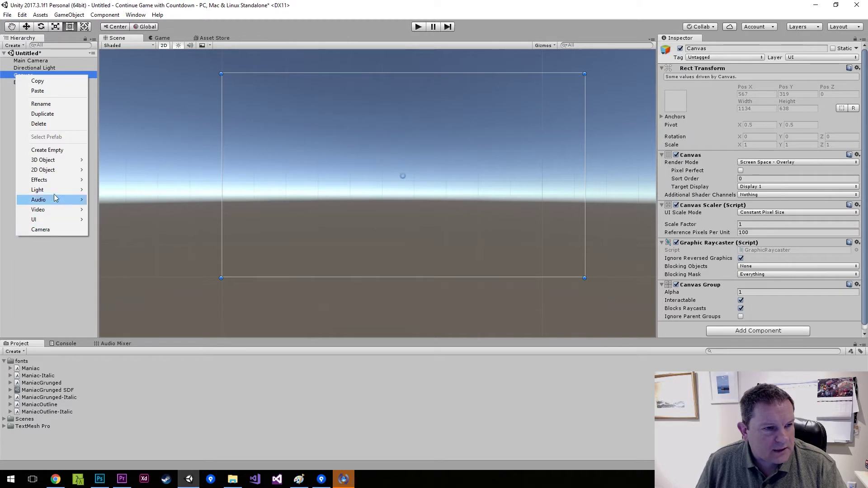
mouse_move(57, 221)
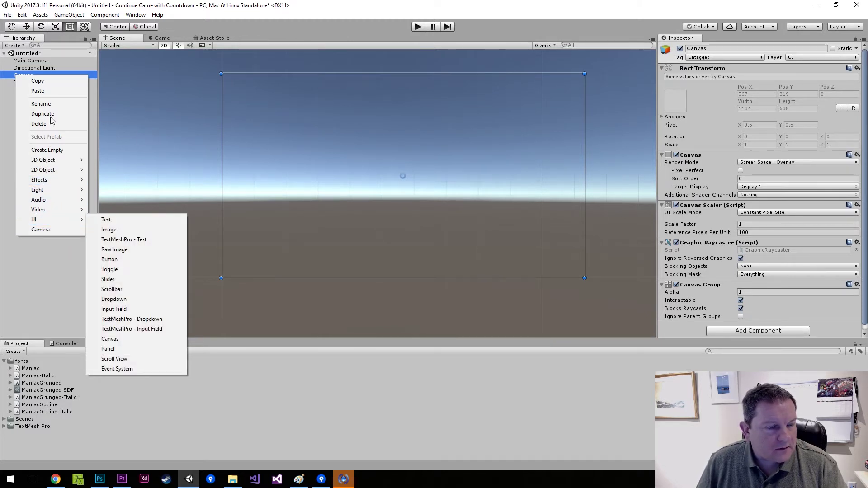
left_click(7, 95)
right_click(22, 76)
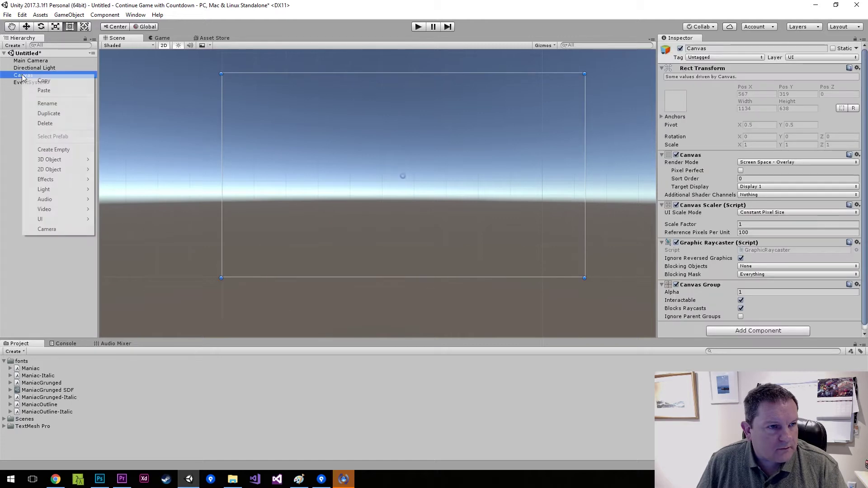
mouse_move(66, 220)
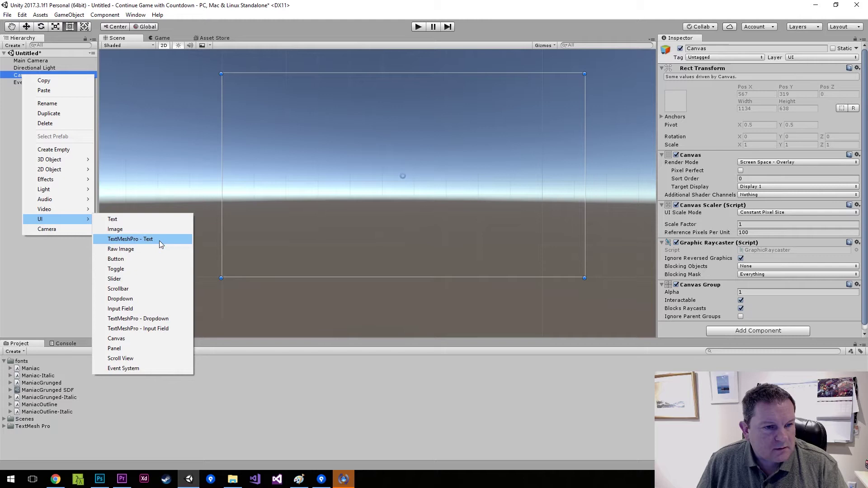
left_click(159, 240)
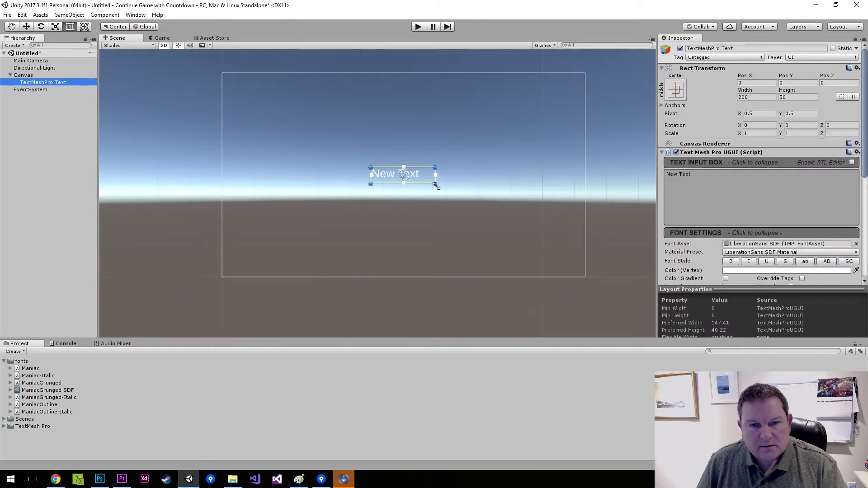
left_click_drag(435, 184, 451, 129)
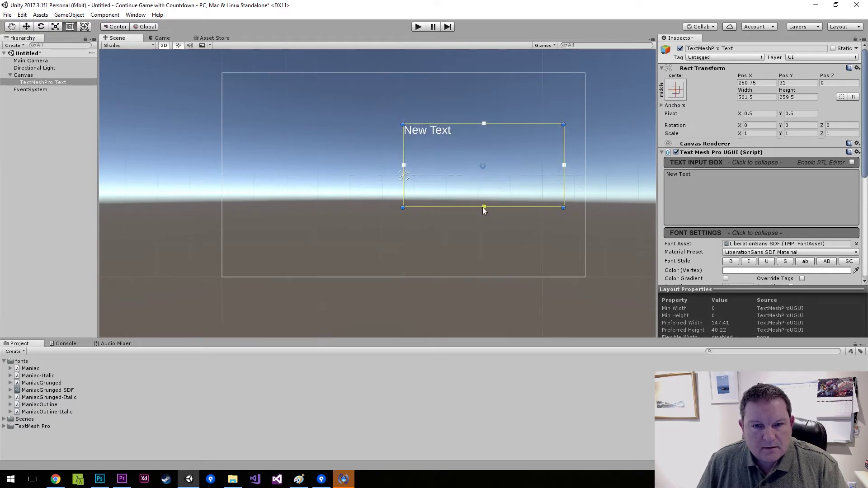
left_click_drag(483, 208, 485, 236)
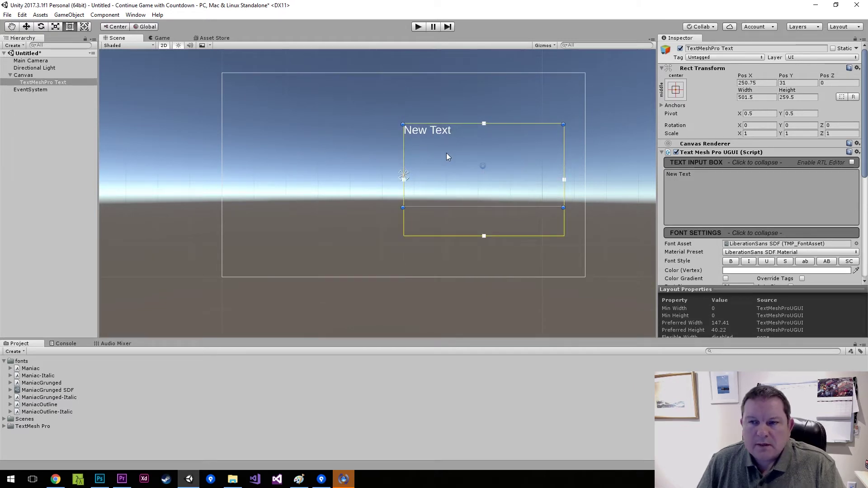
Change the content of the TextMeshPro text object to "New Game"
left_click(455, 133)
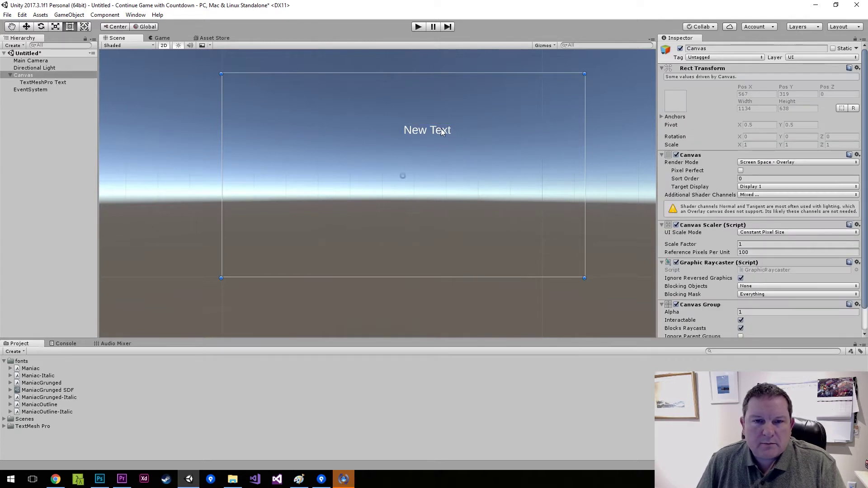
left_click(454, 135)
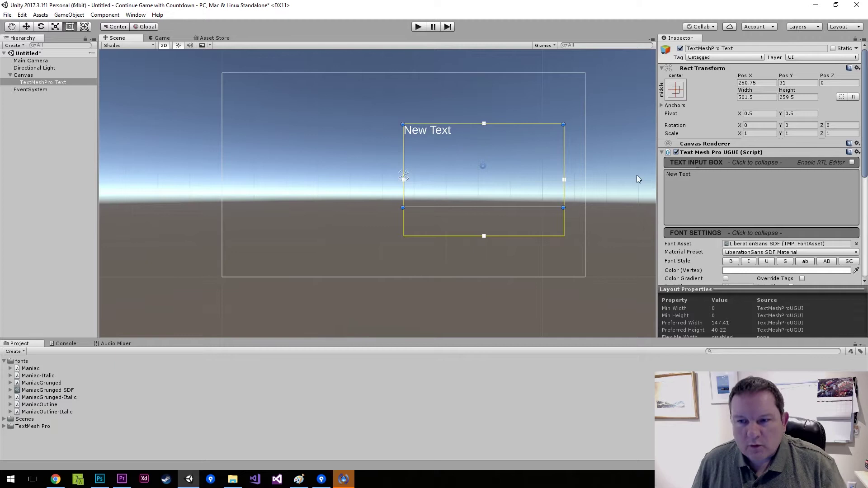
left_click(678, 175)
type("New Game")
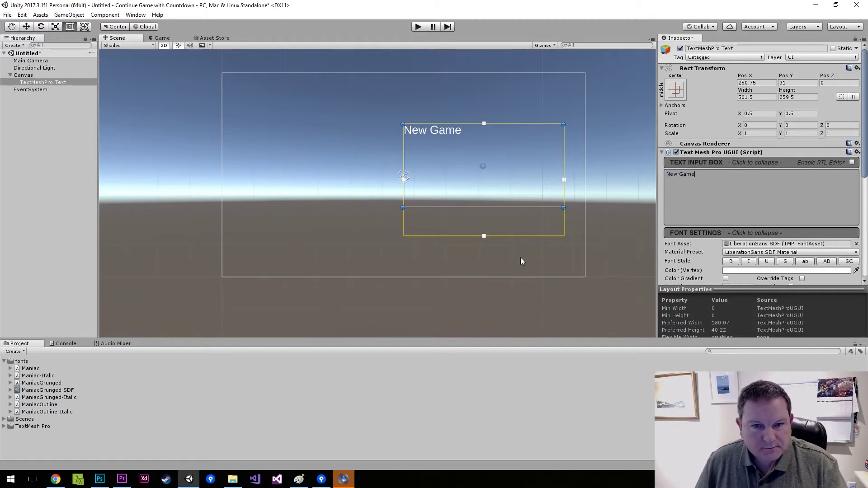
Align the New Game text vertically to the middle and shrink its text area to about one line high
scroll(737, 203, "down", 3)
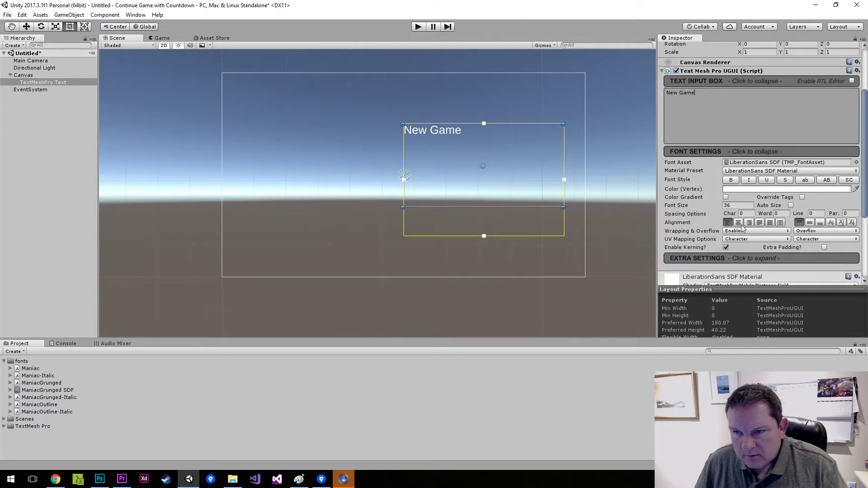
left_click(810, 223)
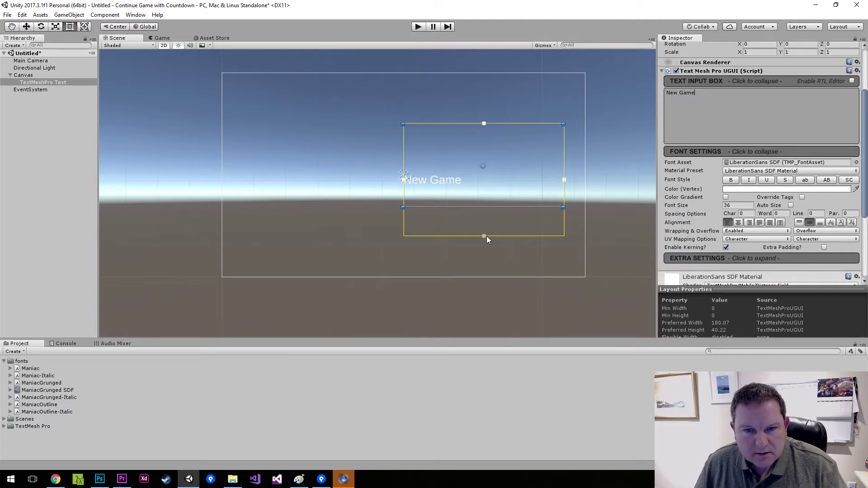
left_click_drag(487, 236, 473, 143)
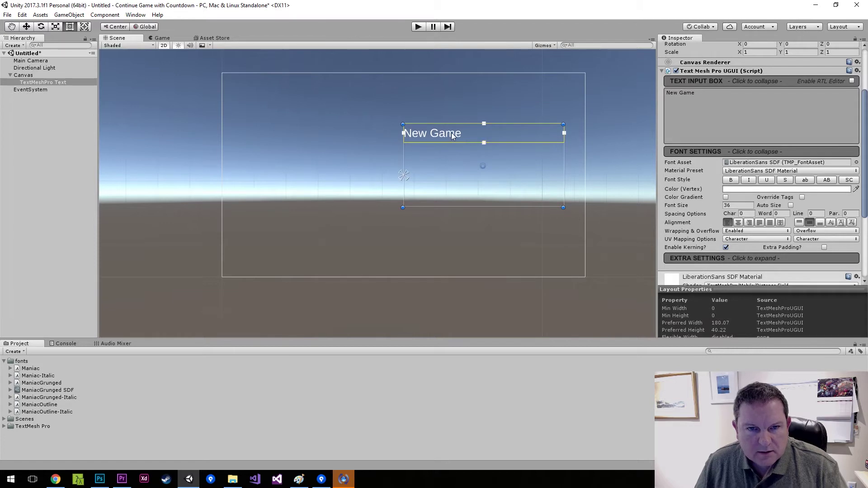
middle_click_drag(446, 134, 443, 139)
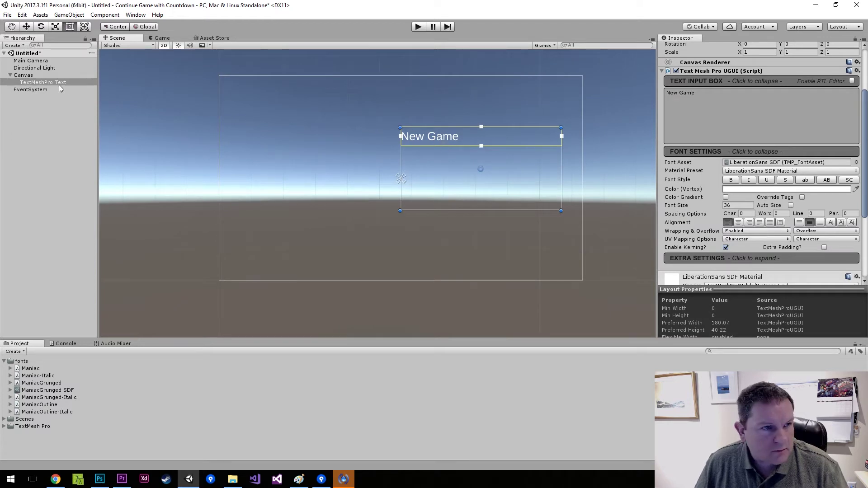
Duplicate the New Game text, place the copy directly below it, and change its content to "Continue"
key("ctrl+d")
left_click_drag(438, 137, 440, 158)
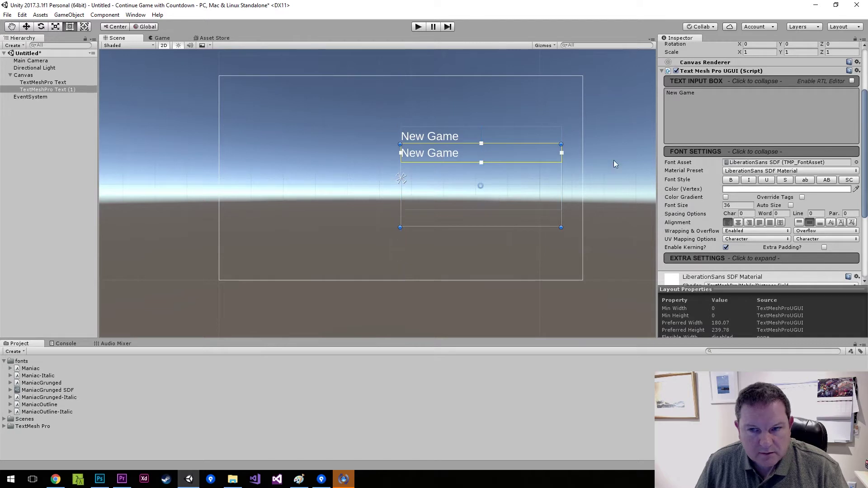
left_click(668, 93)
key("BackSpace")
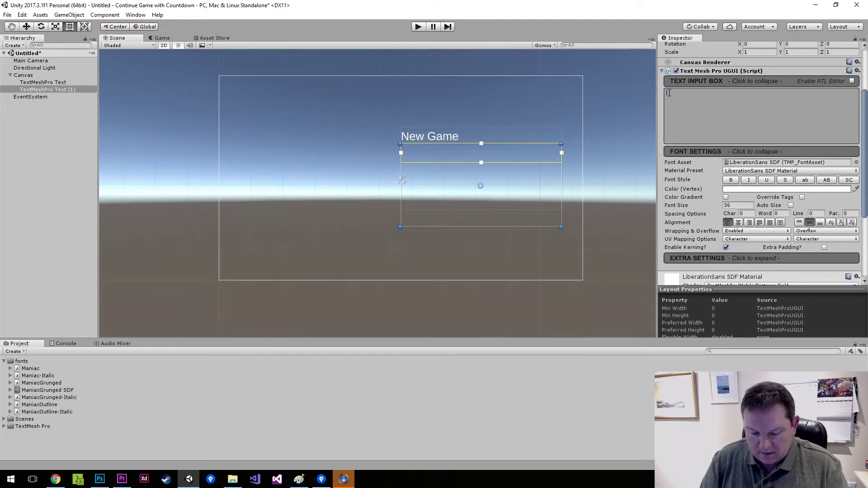
type("Continue")
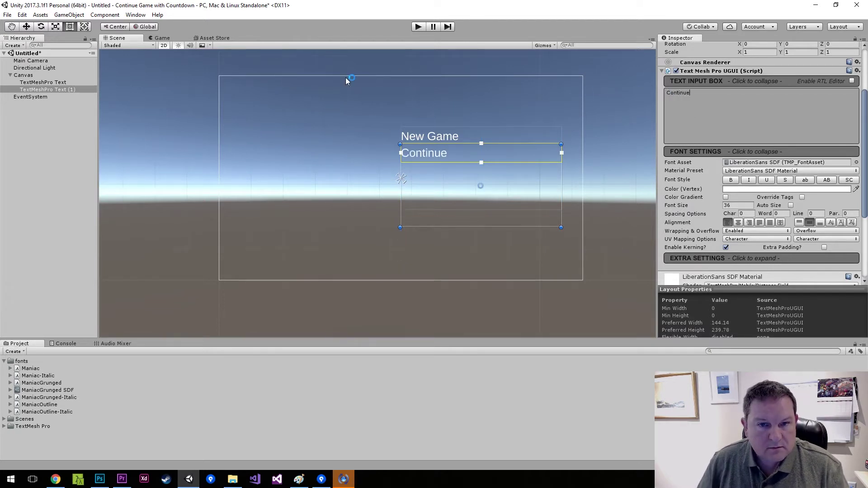
Duplicate the Continue text, place the copy directly below it, and change its content to "Quit"
left_click_drag(40, 82, 41, 93)
key("ctrl+d")
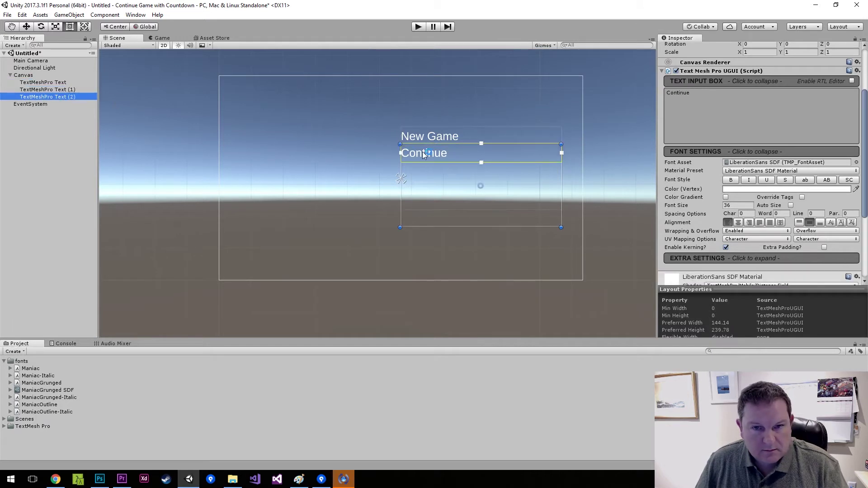
left_click_drag(429, 154, 429, 172)
left_click(701, 93)
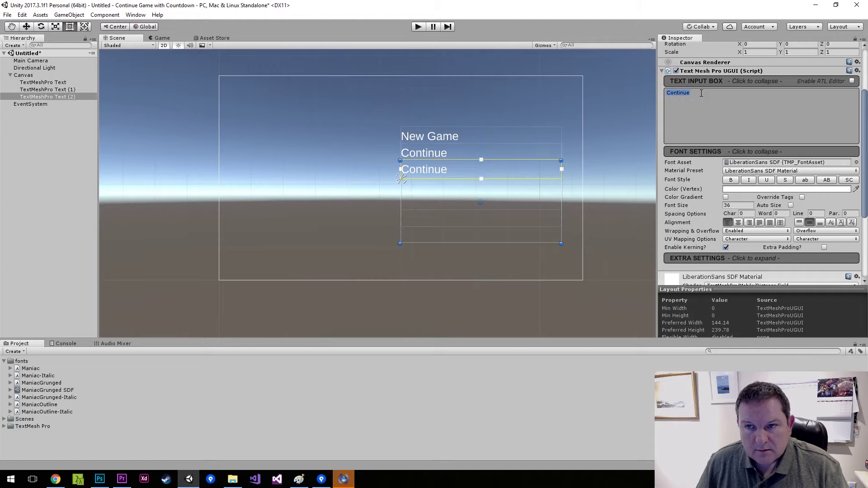
type("Quit")
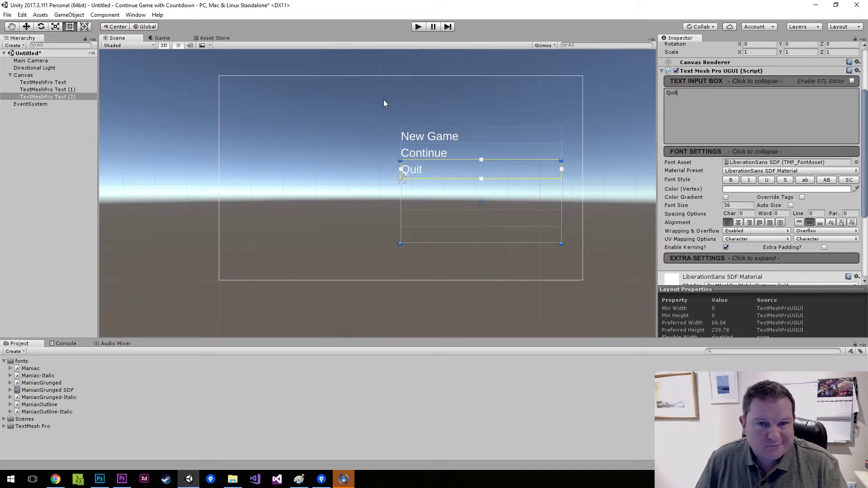
left_click(362, 121)
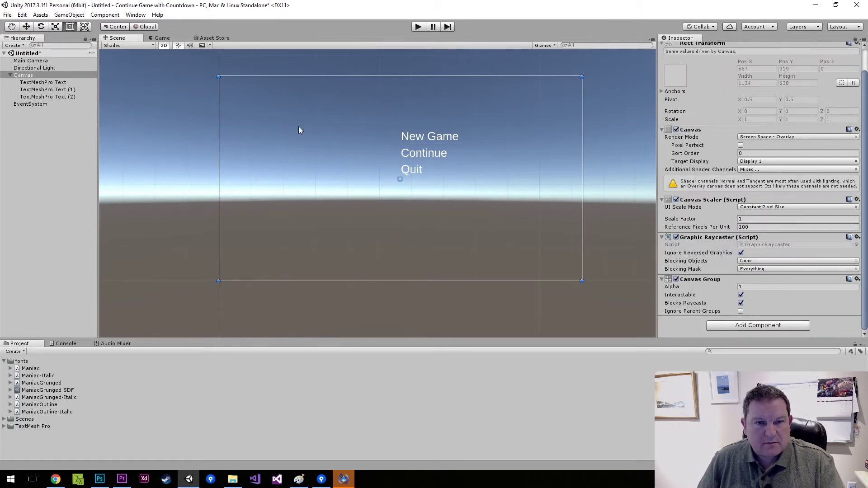
Set the Main Camera's Clear Flags to Solid Color and preview the menu in the Game view
middle_click_drag(358, 139, 348, 212)
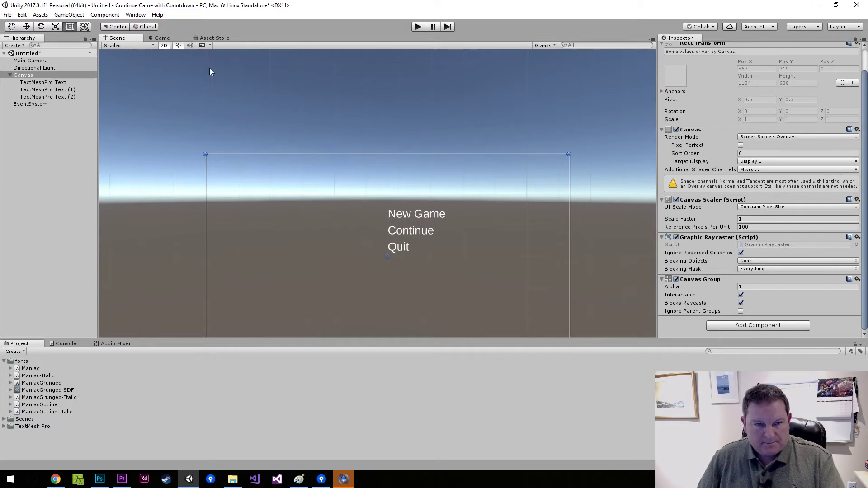
left_click(162, 38)
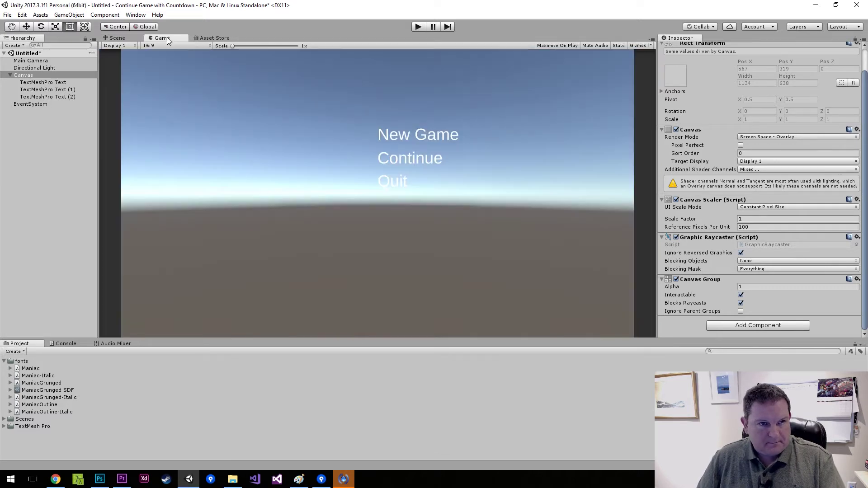
left_click(130, 36)
left_click(54, 60)
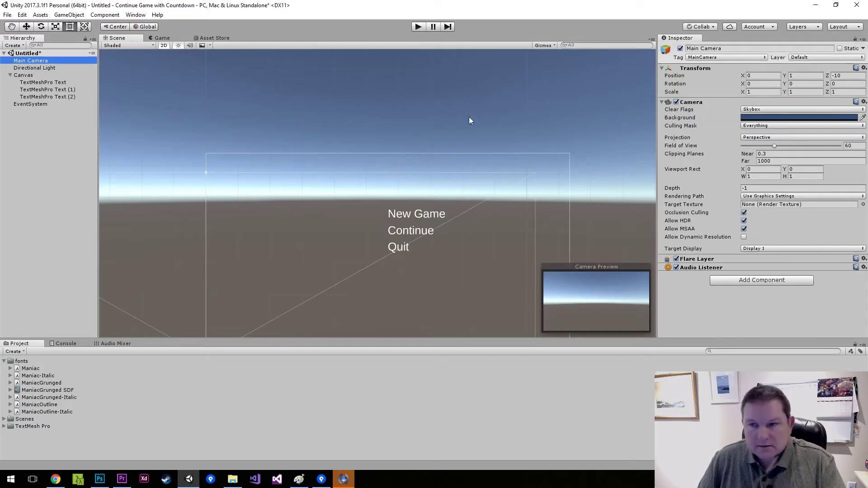
left_click(755, 109)
left_click(785, 128)
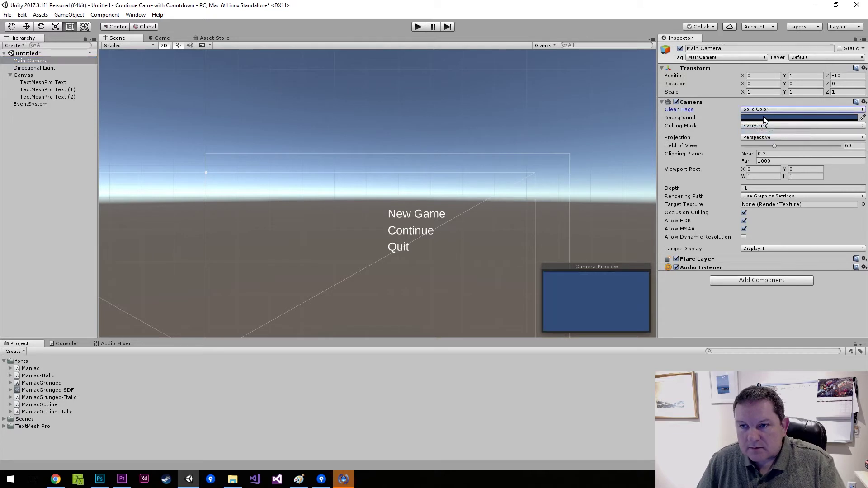
left_click(162, 39)
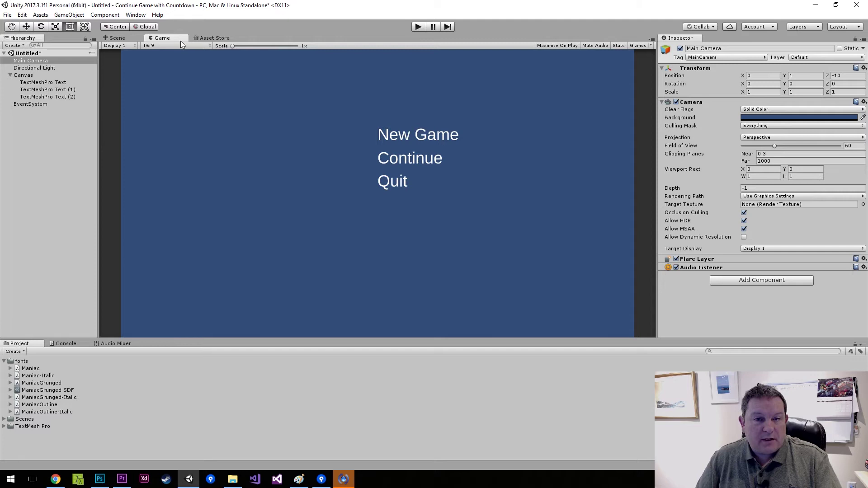
Return to the Scene view and add a UI Slider as a child of the Canvas
left_click(27, 75)
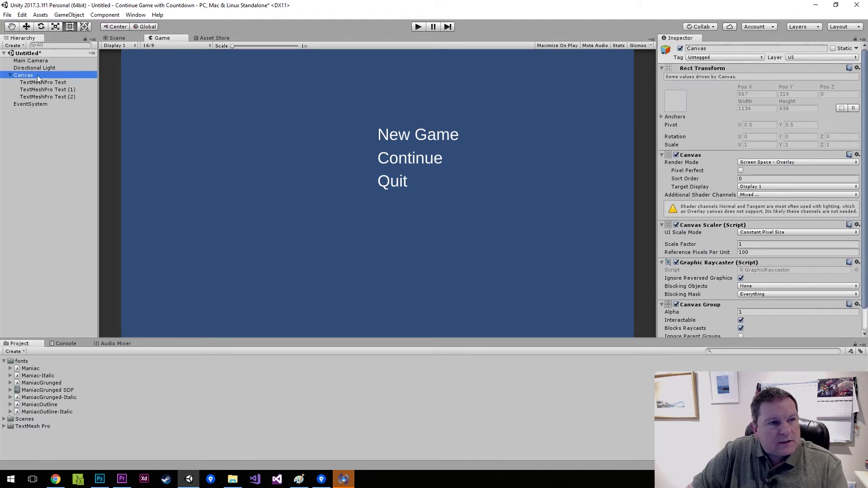
left_click(116, 38)
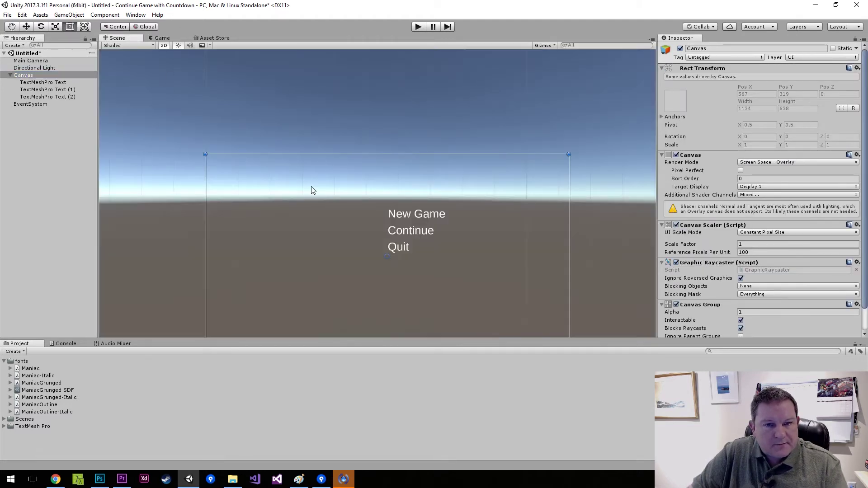
right_click(42, 75)
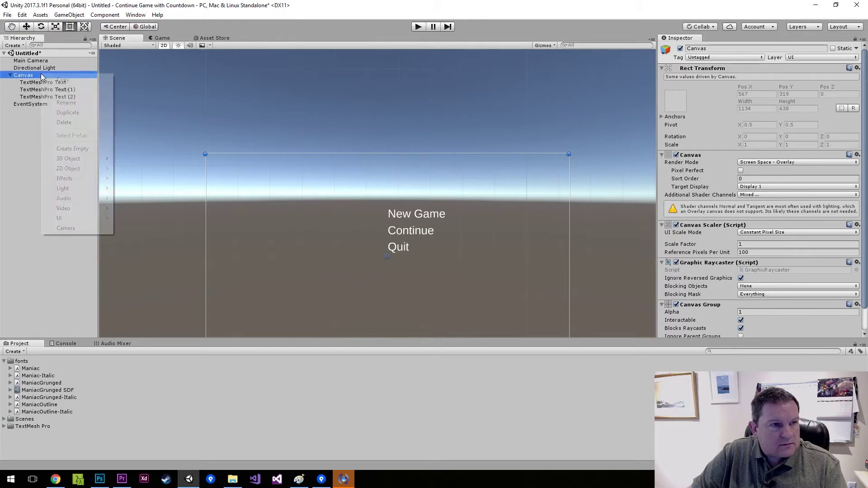
mouse_move(84, 219)
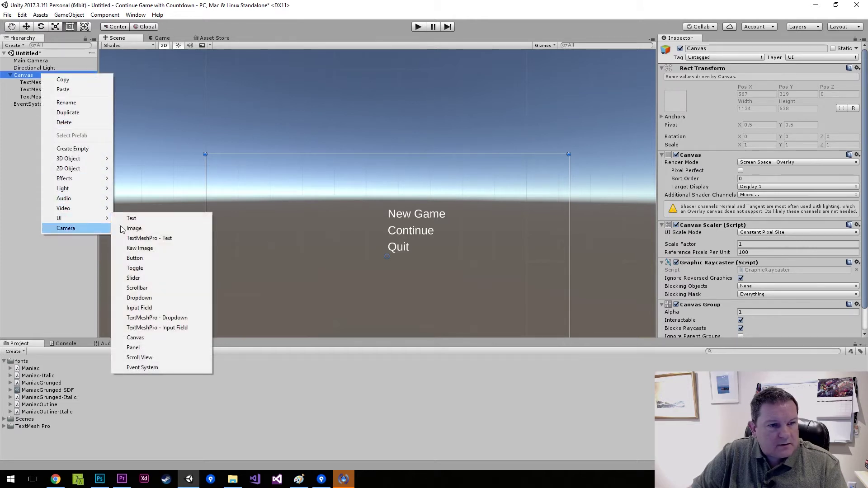
left_click(172, 278)
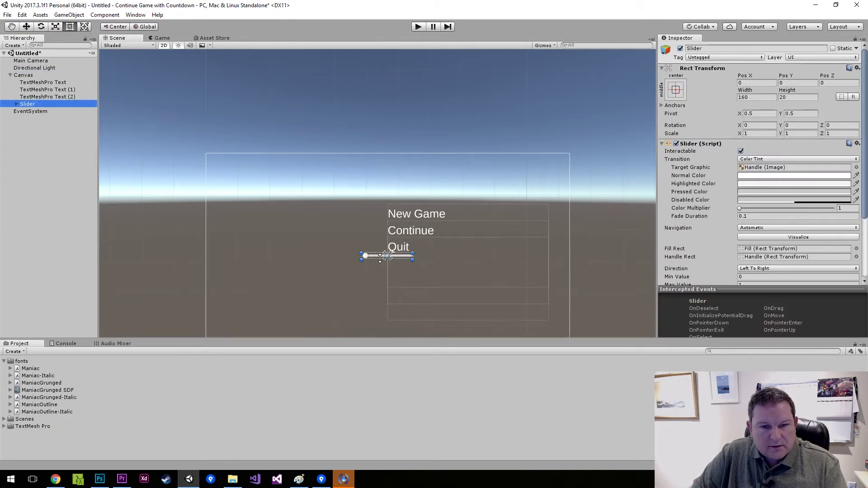
Move the slider up and to the left of the menu texts, and set its direction to Top To Bottom
scroll(372, 228, "up", 1)
middle_click_drag(372, 228, 360, 174)
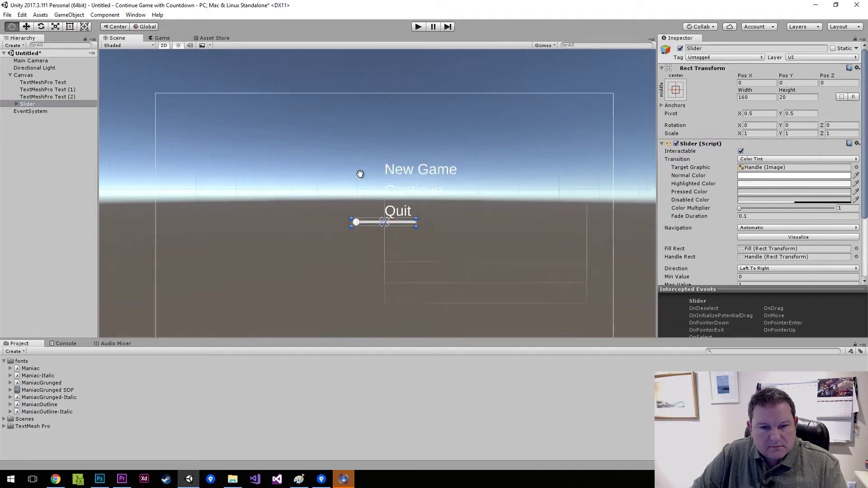
scroll(357, 188, "up", 4)
left_click_drag(372, 218, 285, 144)
scroll(750, 190, "down", 3)
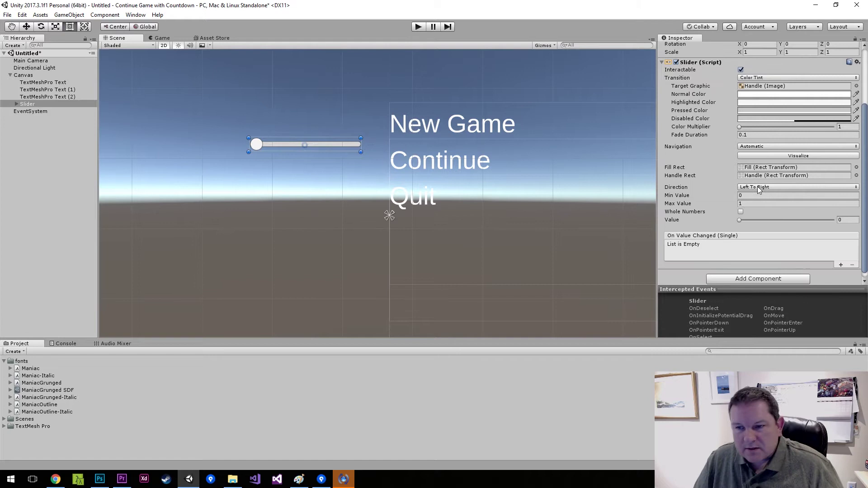
left_click(758, 186)
left_click(782, 226)
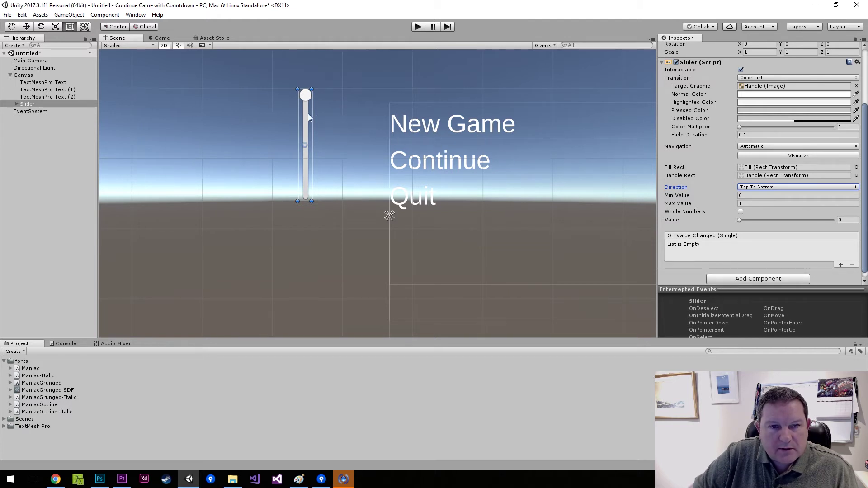
left_click_drag(305, 113, 309, 101)
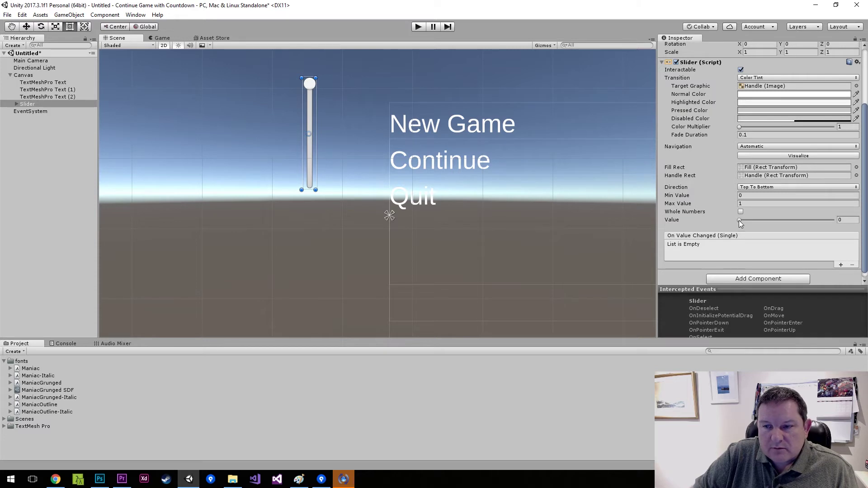
Try the slider's value range, restrict it to whole numbers, and return its value to 0
left_click_drag(738, 220, 836, 225)
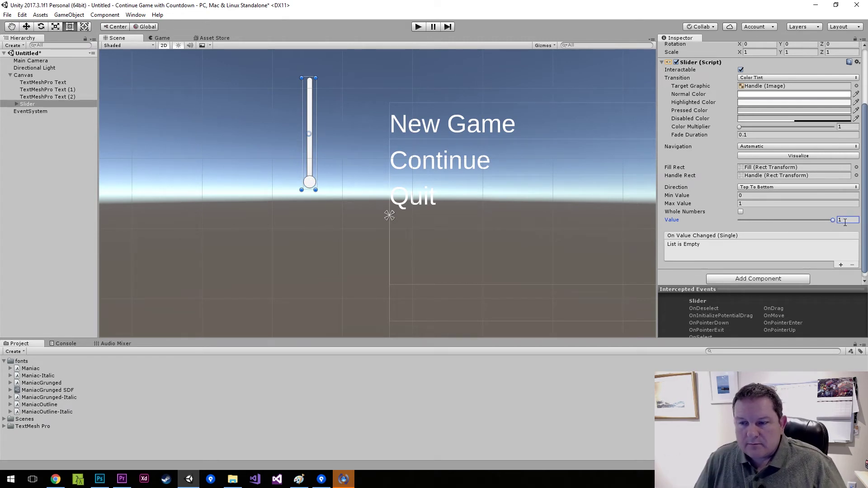
left_click_drag(832, 221, 805, 221)
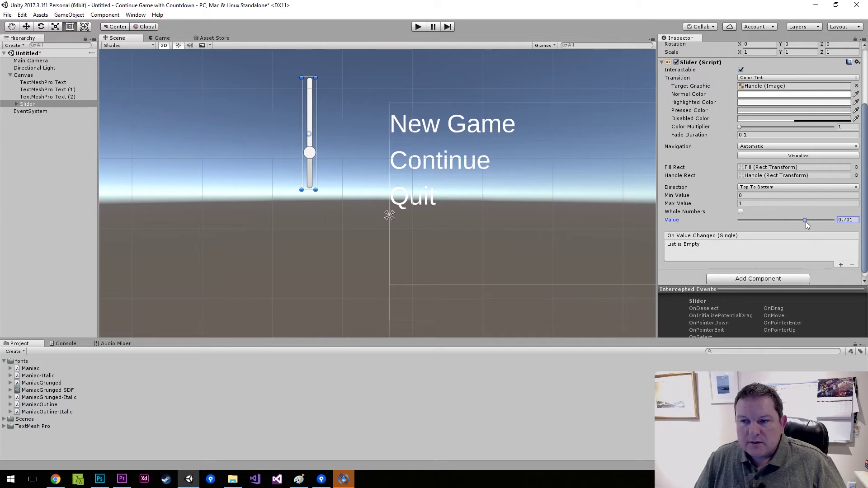
left_click(741, 212)
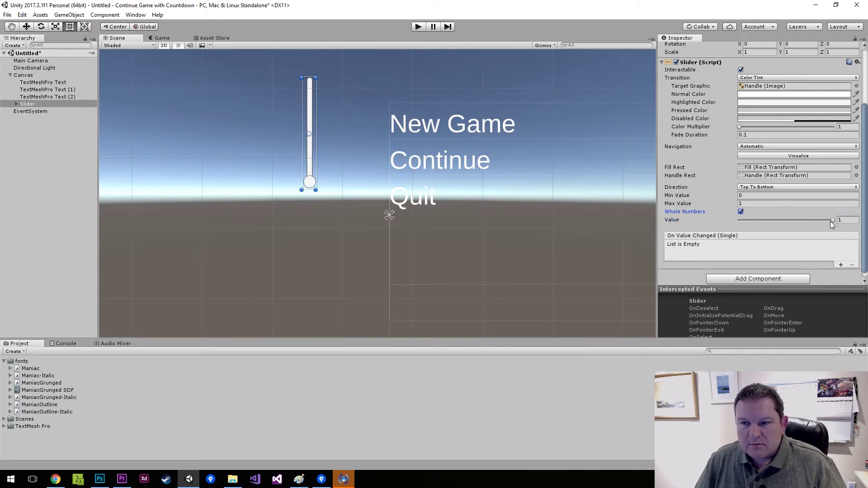
left_click_drag(831, 218, 773, 221)
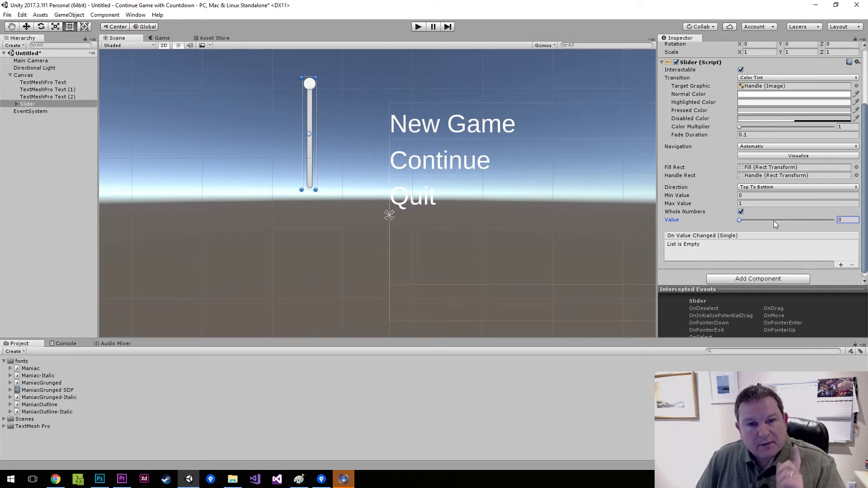
Set the slider's Max Value to 2 and try its value range, leaving the value at 0
left_click(762, 204)
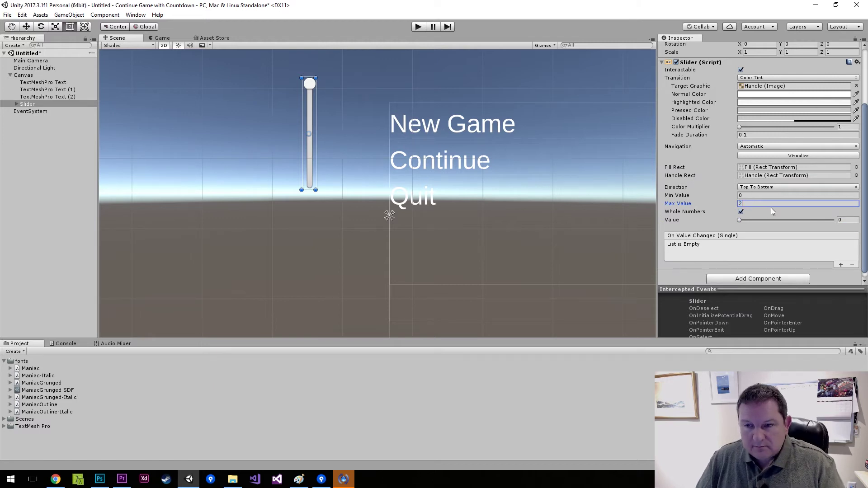
type("2")
key("Tab")
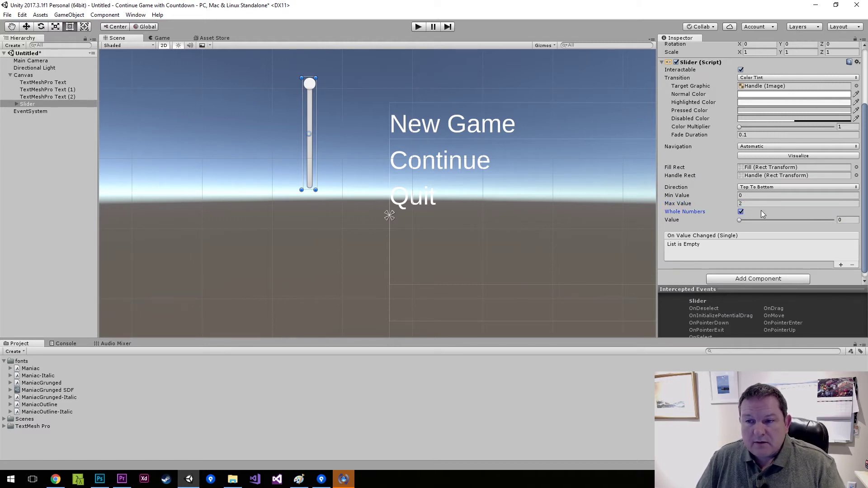
mouse_move(739, 220)
left_mouse_down()
mouse_move(824, 225)
mouse_move(723, 219)
mouse_move(790, 218)
mouse_move(736, 216)
left_mouse_up()
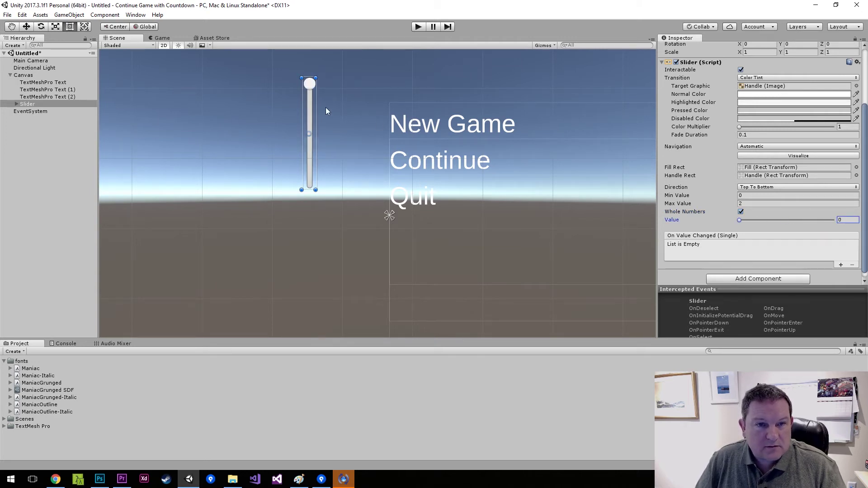
Place the slider just left of the menu texts, shorten it to span New Game to Quit, and check its handle positions
left_click_drag(311, 105, 370, 150)
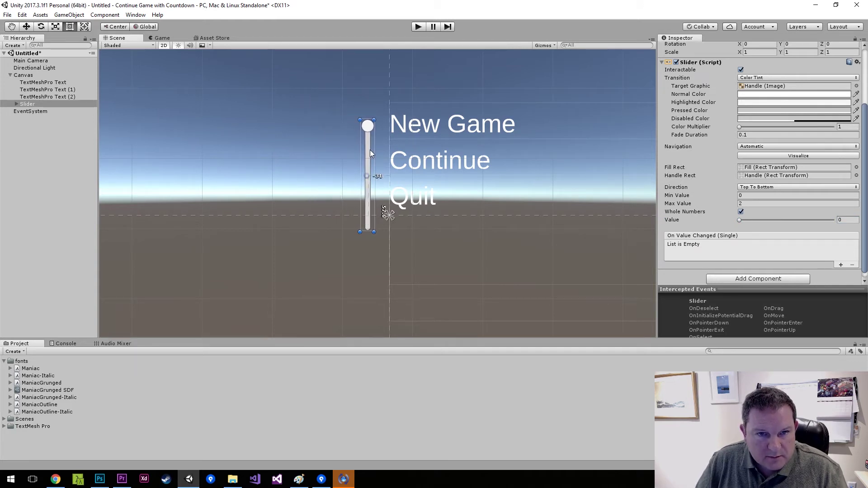
left_click_drag(367, 231, 368, 201)
left_click(742, 221)
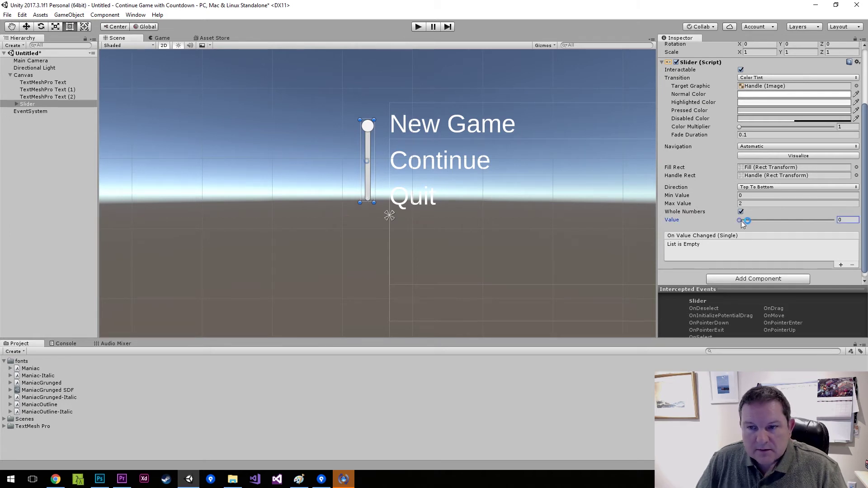
mouse_move(764, 220)
left_mouse_down()
mouse_move(819, 225)
mouse_move(757, 220)
left_mouse_up()
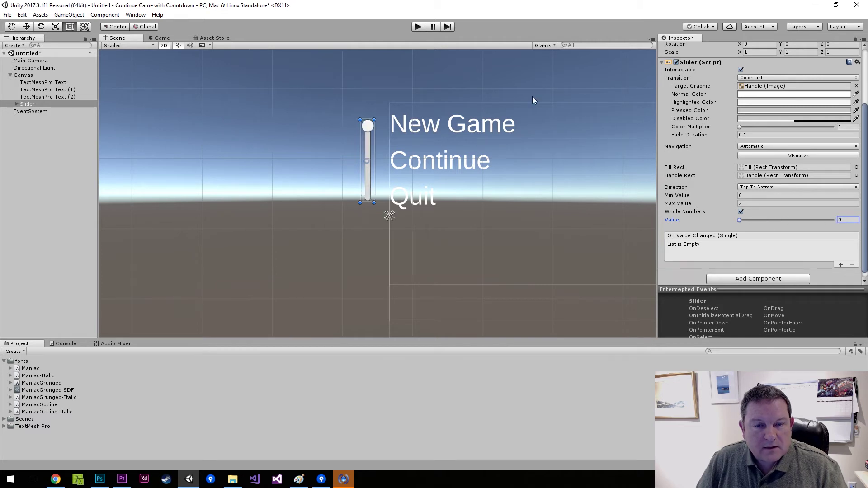
Run the game, move the slider handle repeatedly between New Game, Continue and Quit, and stop the game
left_click(419, 27)
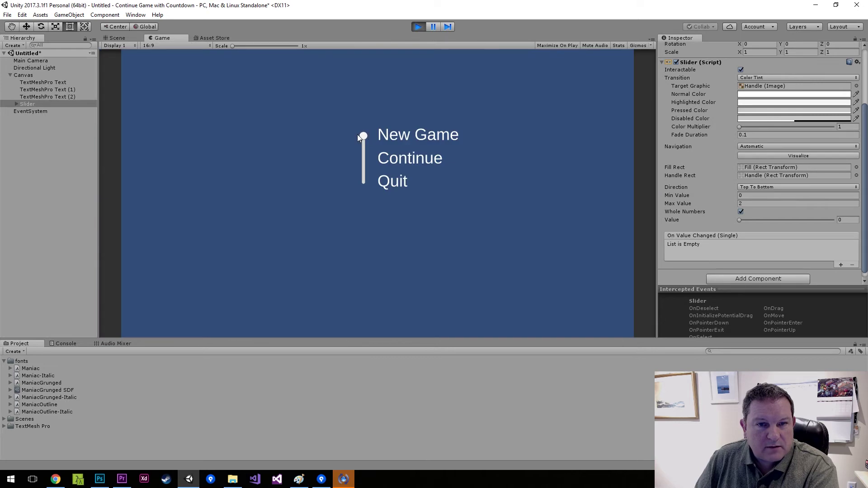
key("Down")
key("Down")
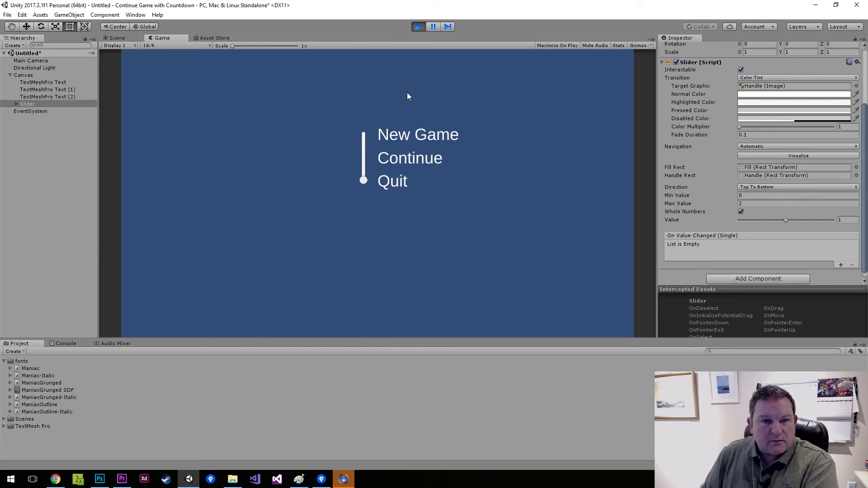
key("Up")
key("Down")
key("Up")
key("Up")
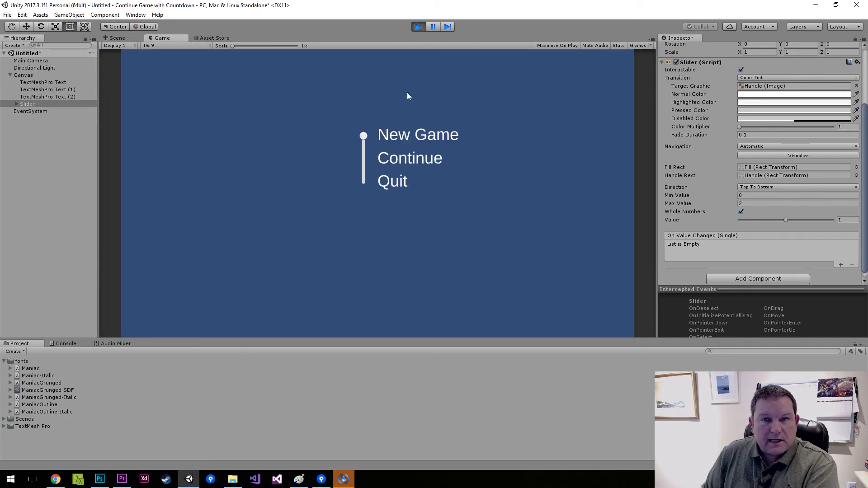
key("Down")
key("Down")
key("Up")
key("Up")
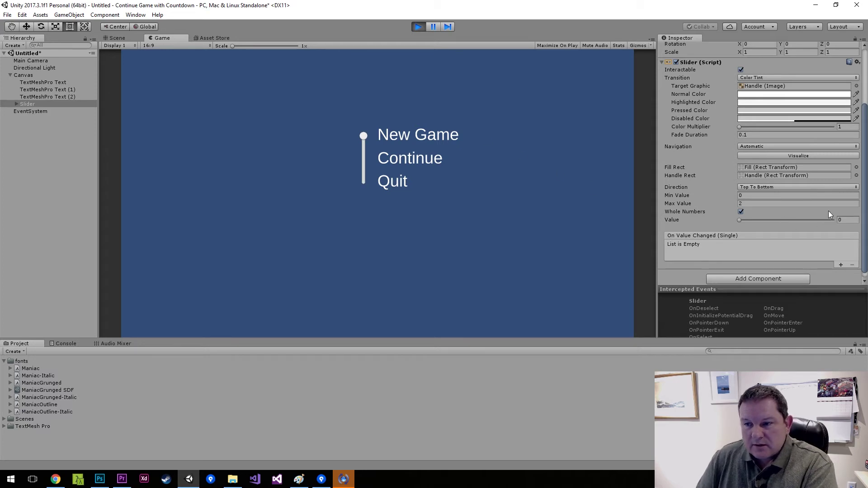
key("Down")
key("Down")
key("Up")
key("Up")
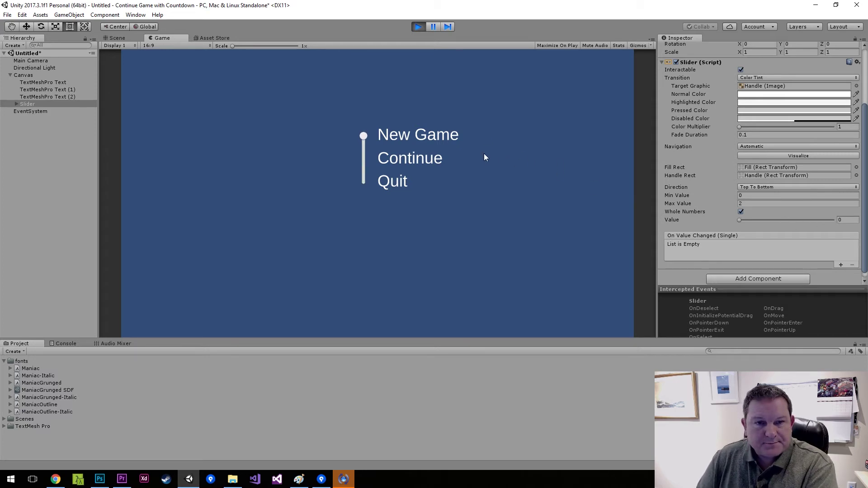
key("Down")
key("Down")
key("Up")
key("Up")
key("Down")
key("Down")
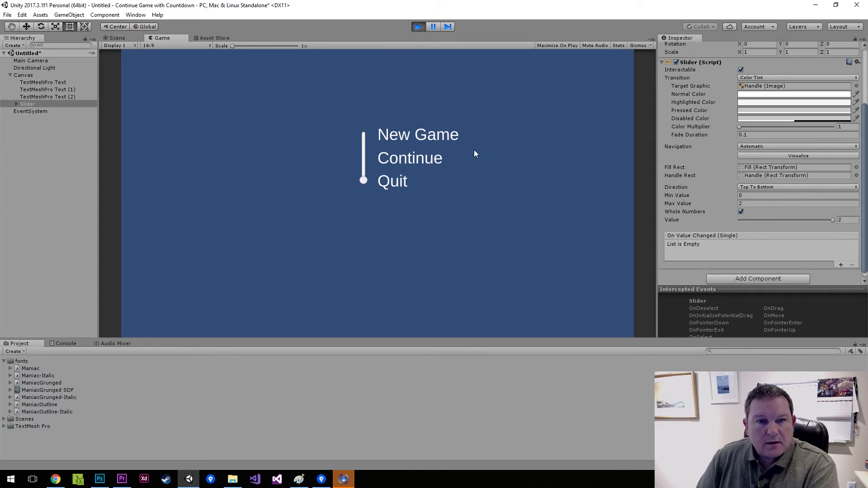
key("Up")
key("Up")
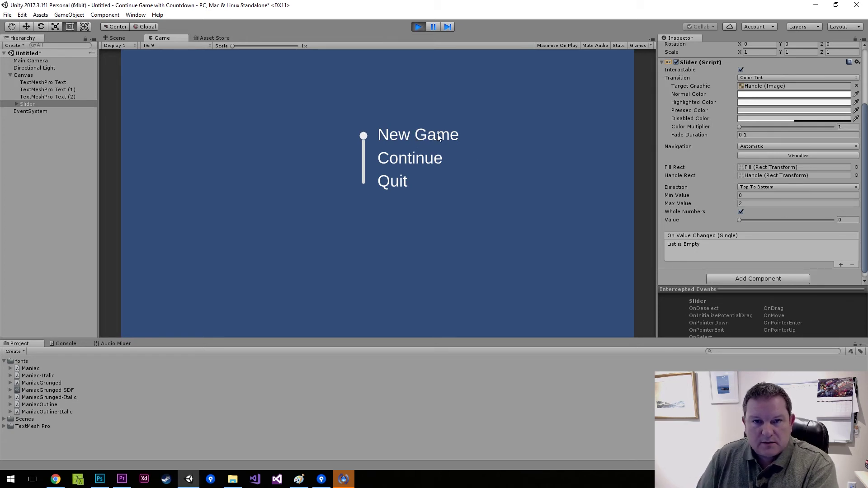
key("Down")
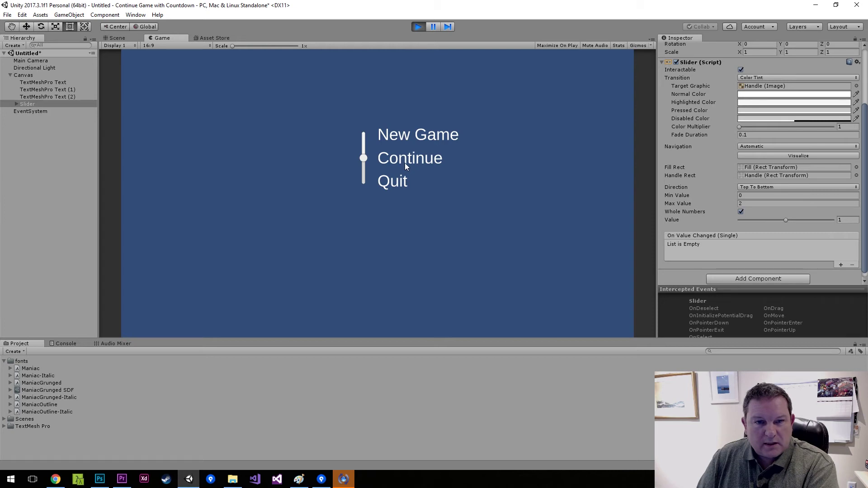
key("Down")
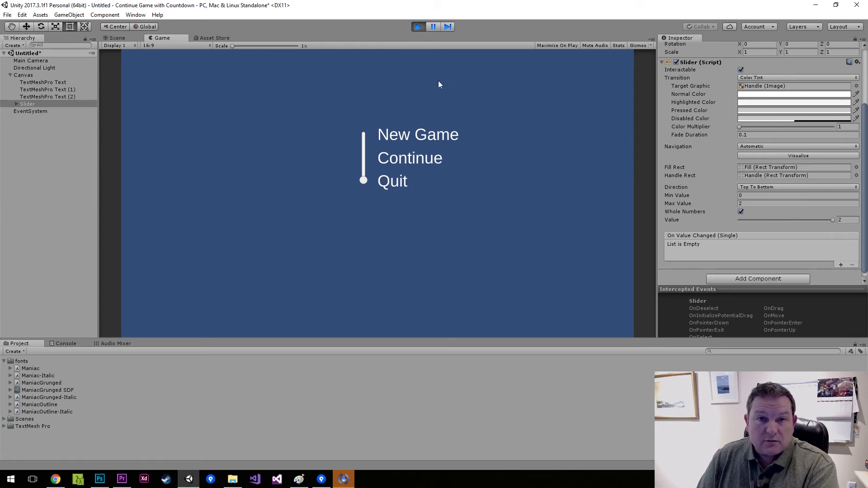
left_click(418, 27)
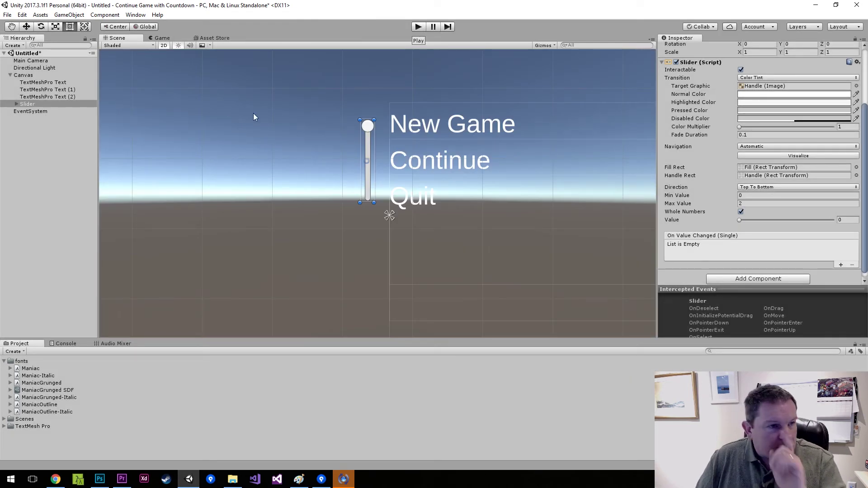
Deactivate the slider's Fill and Background objects, leaving its Handle active
left_click(17, 104)
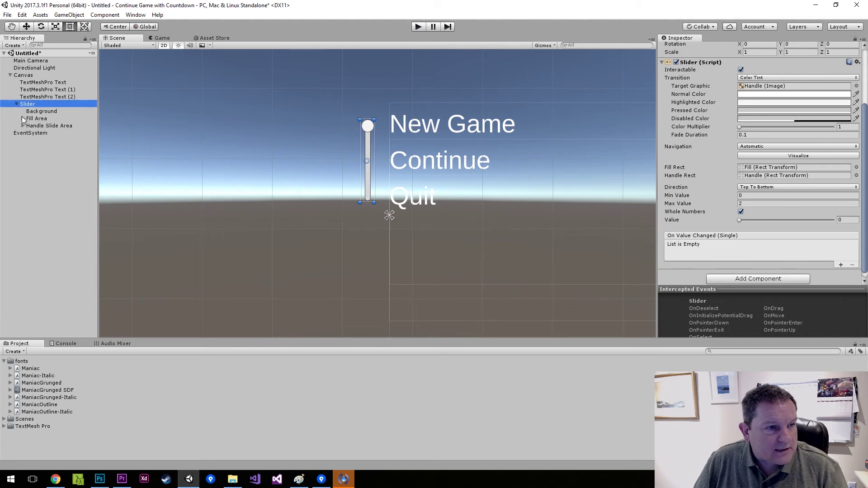
left_click(22, 118)
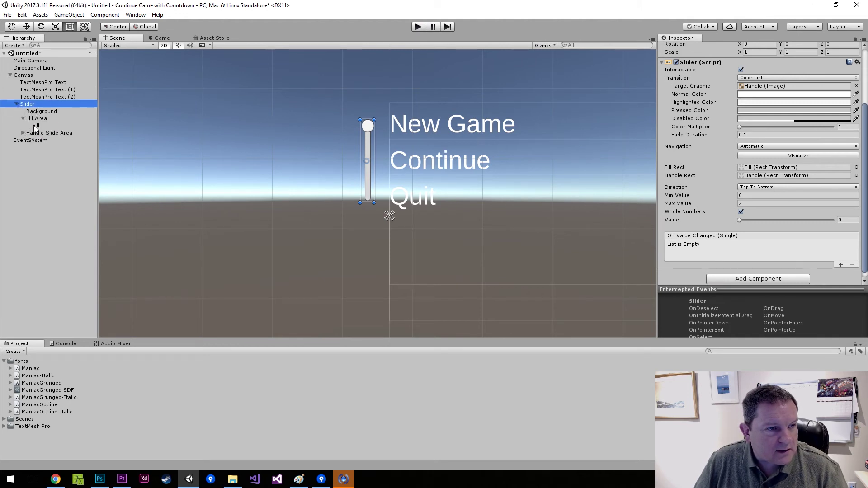
left_click(23, 133)
left_click(45, 126)
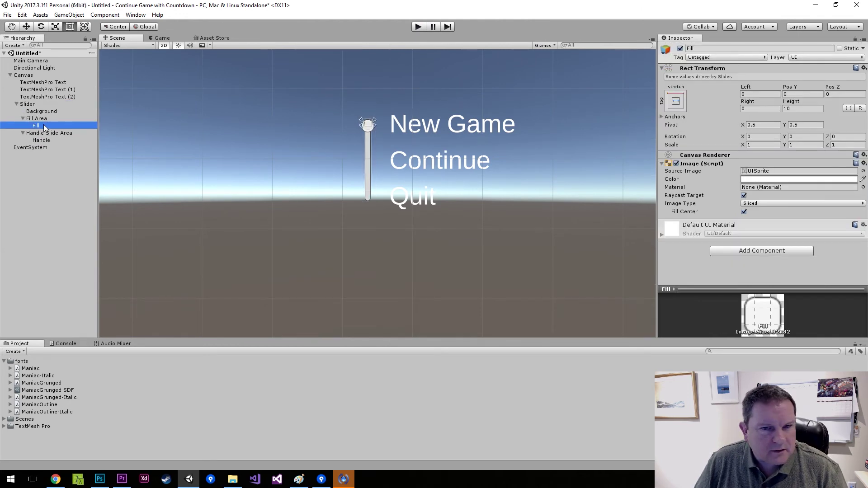
left_click(680, 49)
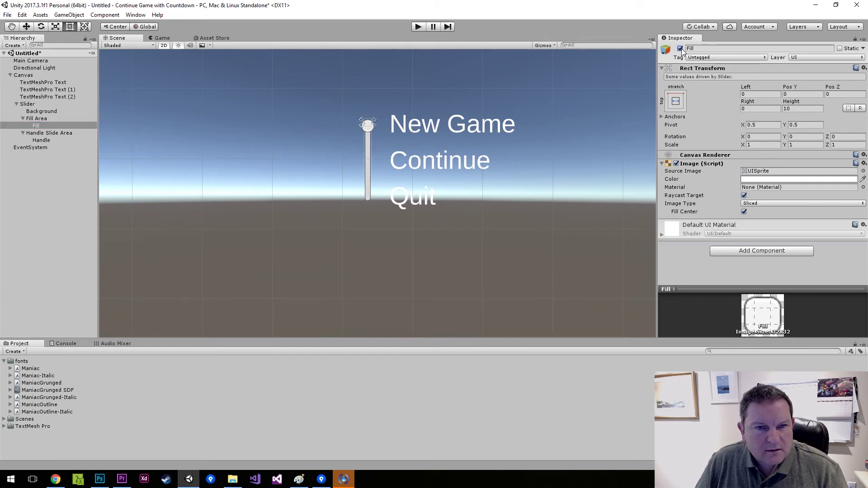
left_click(679, 48)
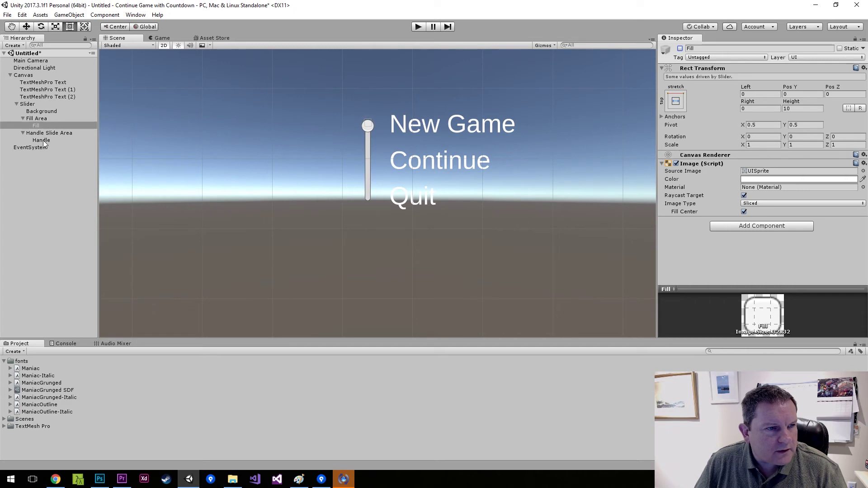
left_click(39, 113)
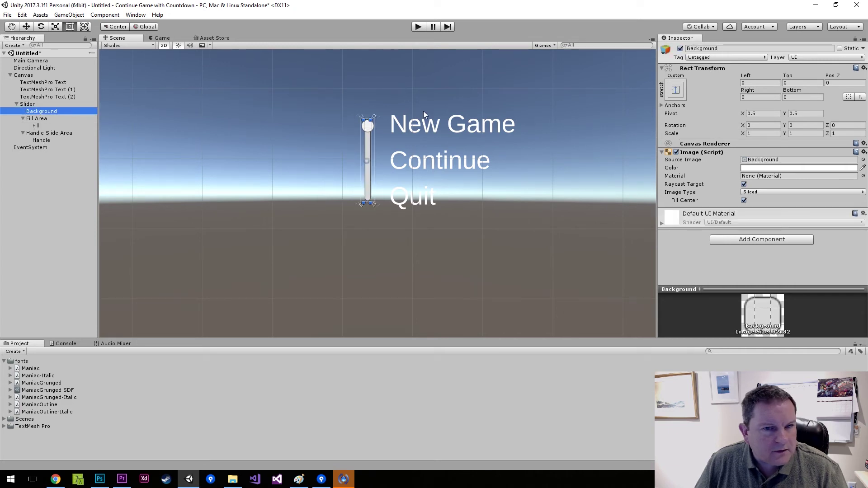
left_click(680, 49)
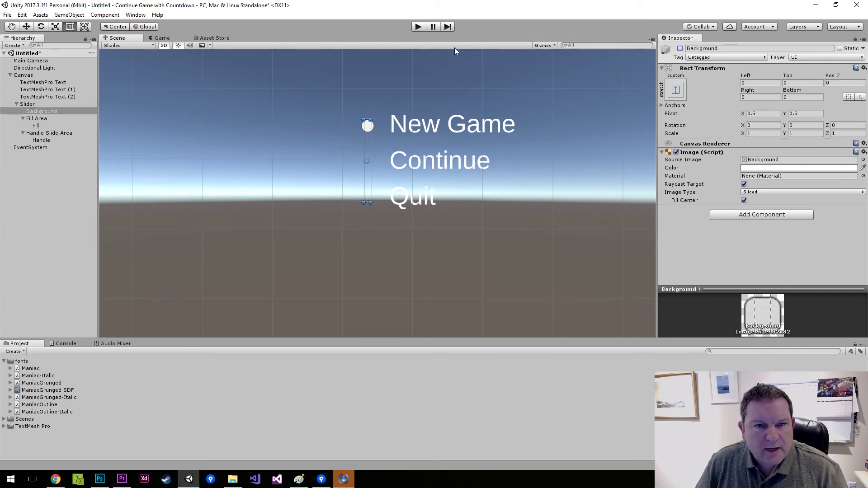
Run the game again and move the handle-only selector up and down between New Game and Quit
left_click(417, 27)
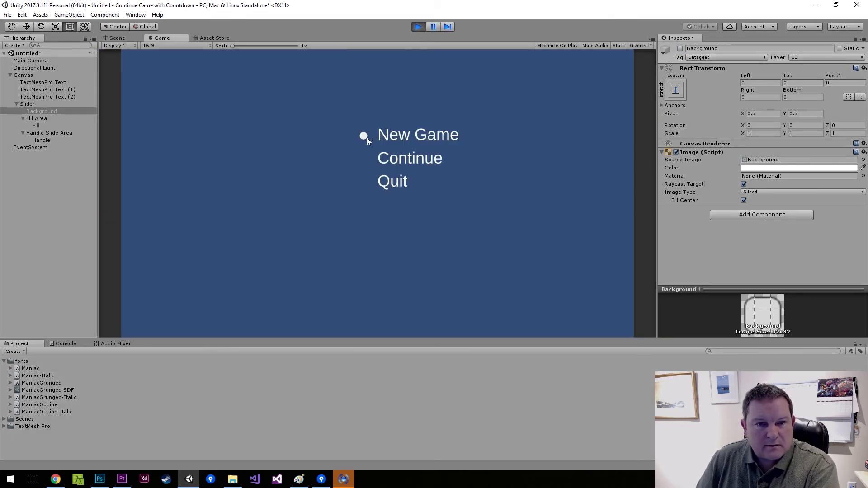
key("Down")
key("Down")
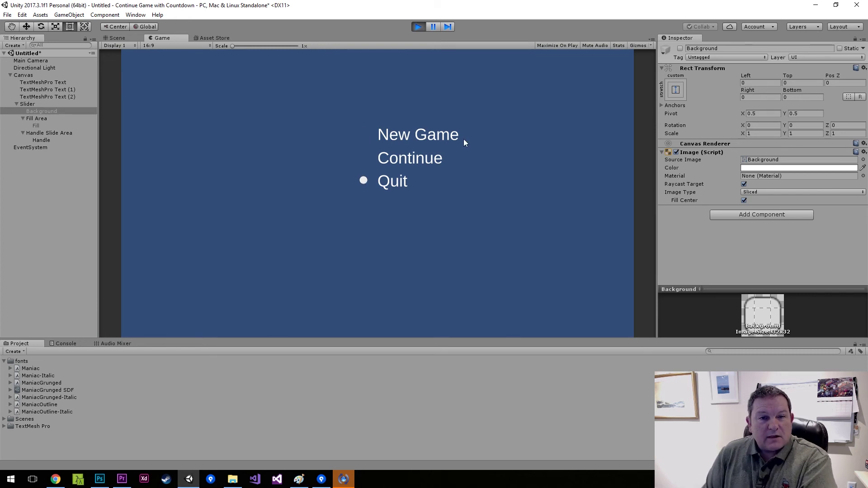
key("Up")
key("Up")
key("Down")
key("Down")
key("Up")
key("Up")
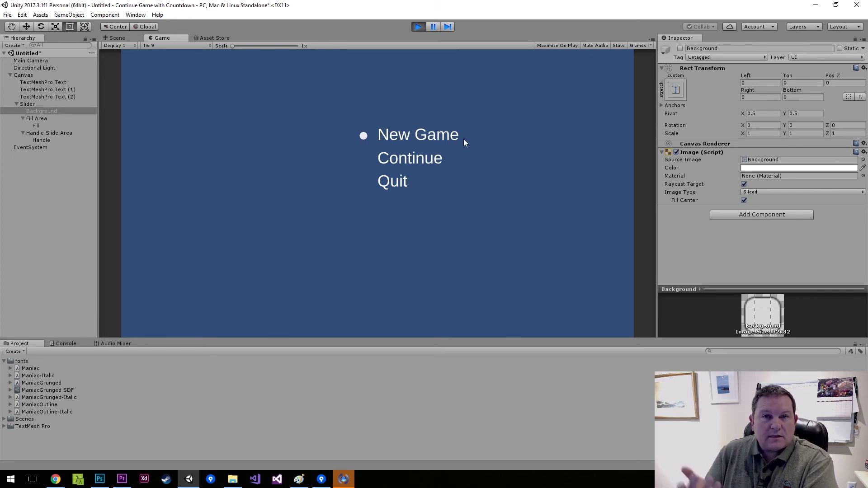
key("Down")
key("Down")
key("Up")
key("Up")
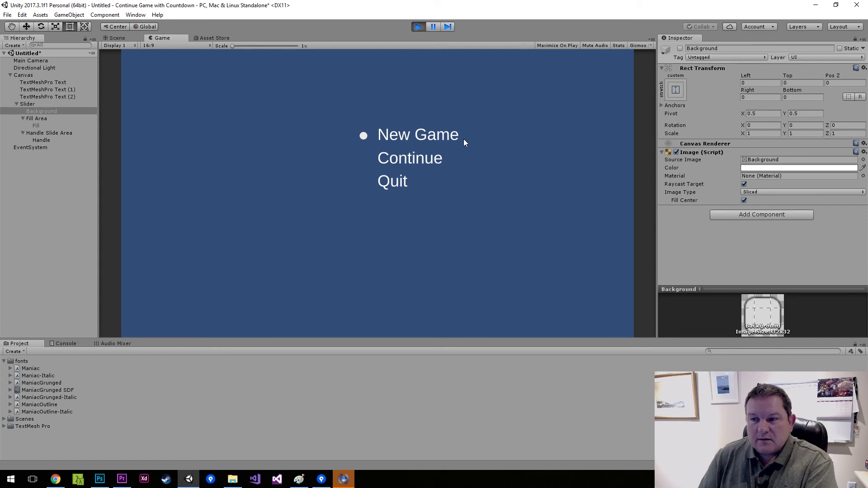
Move the running game's selector down to Quit and bring up the Slider component's range and value settings
key("Down")
key("Down")
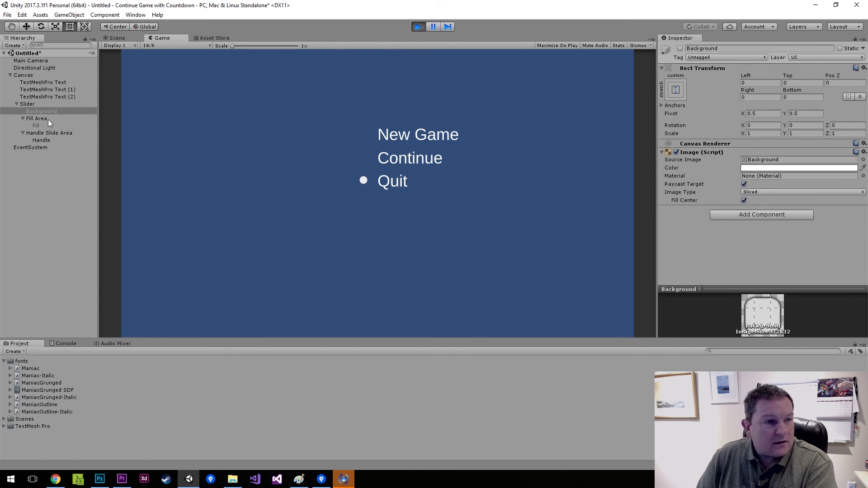
left_click(44, 104)
scroll(765, 189, "down", 5)
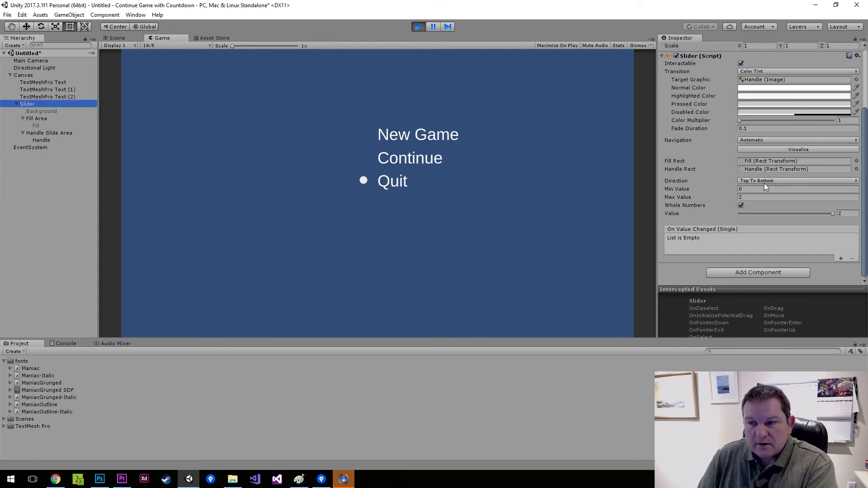
Focus the slider handle in the running game and move it repeatedly between Quit and New Game, examining the slider's Value
left_click(368, 179)
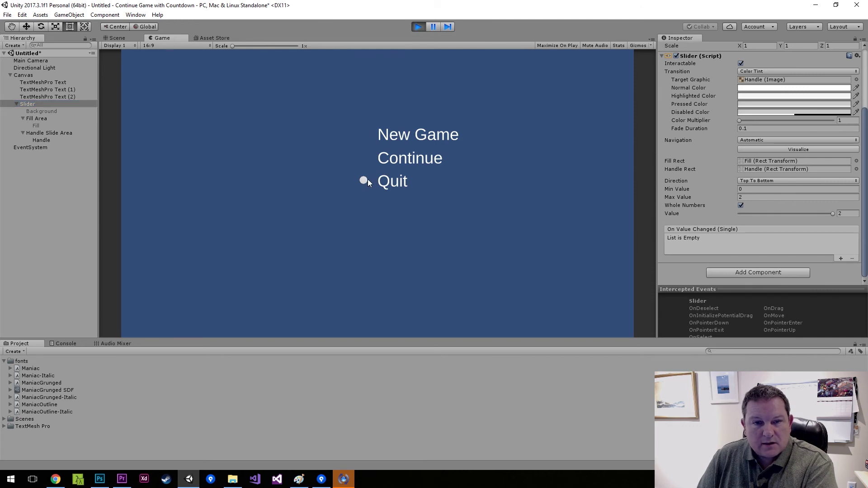
key("Up")
key("Up")
key("Down")
key("Down")
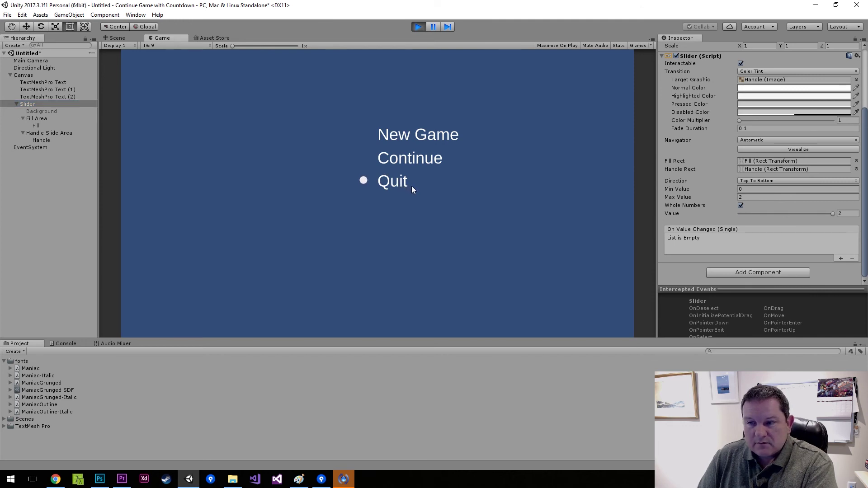
key("Up")
key("Up")
key("Down")
key("Down")
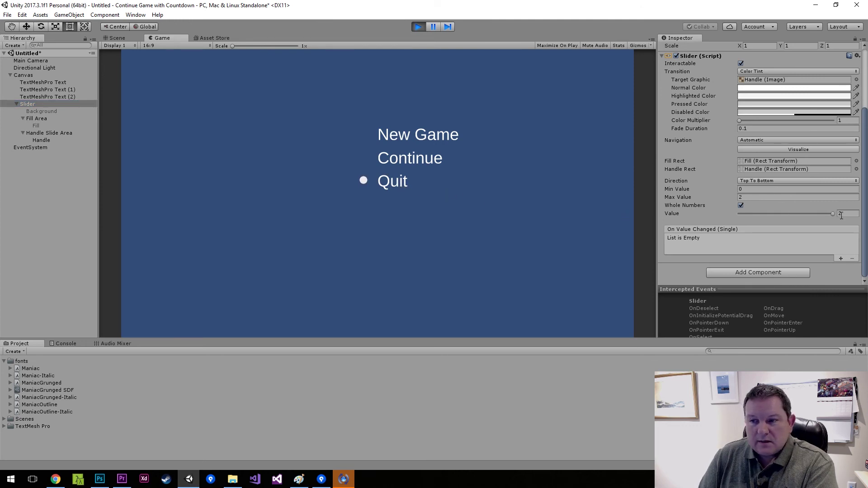
key("Up")
key("Up")
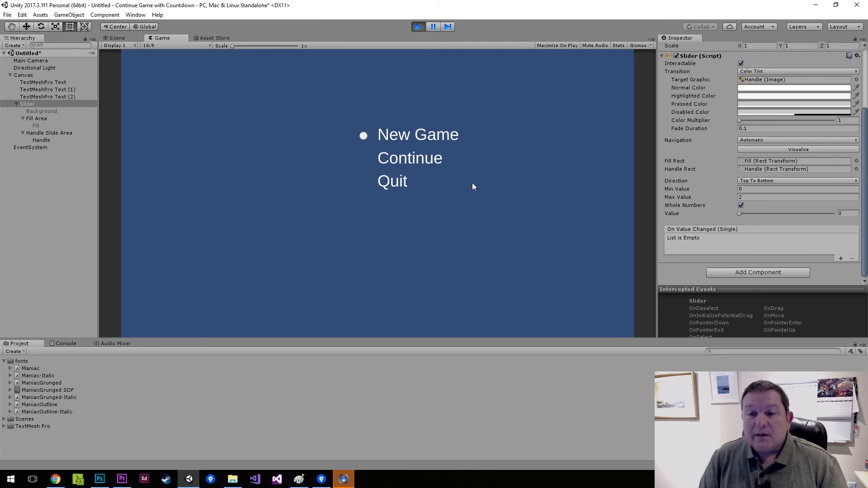
key("Down")
key("Down")
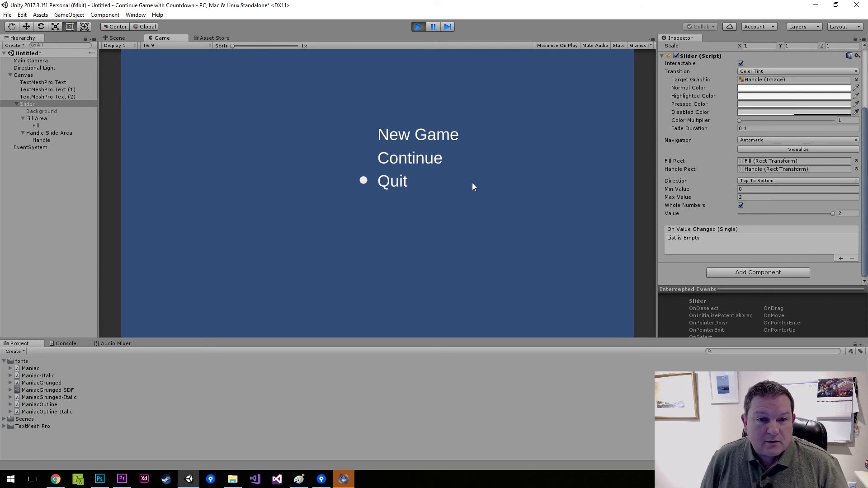
key("Up")
key("Up")
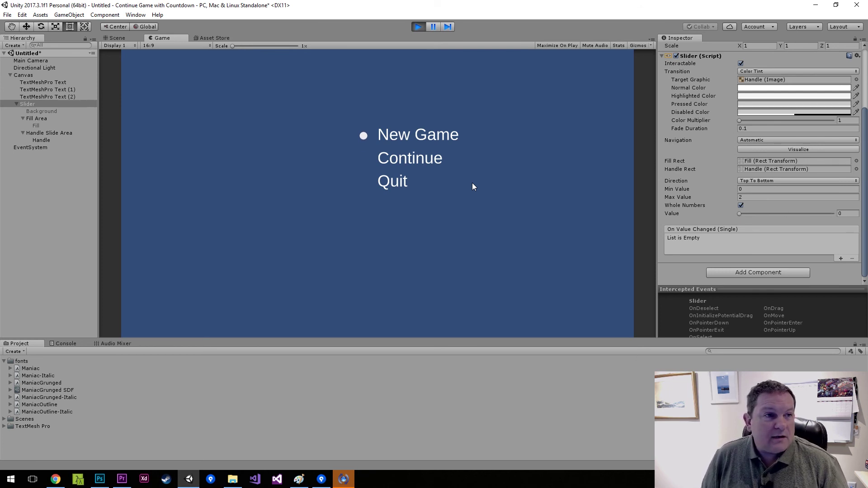